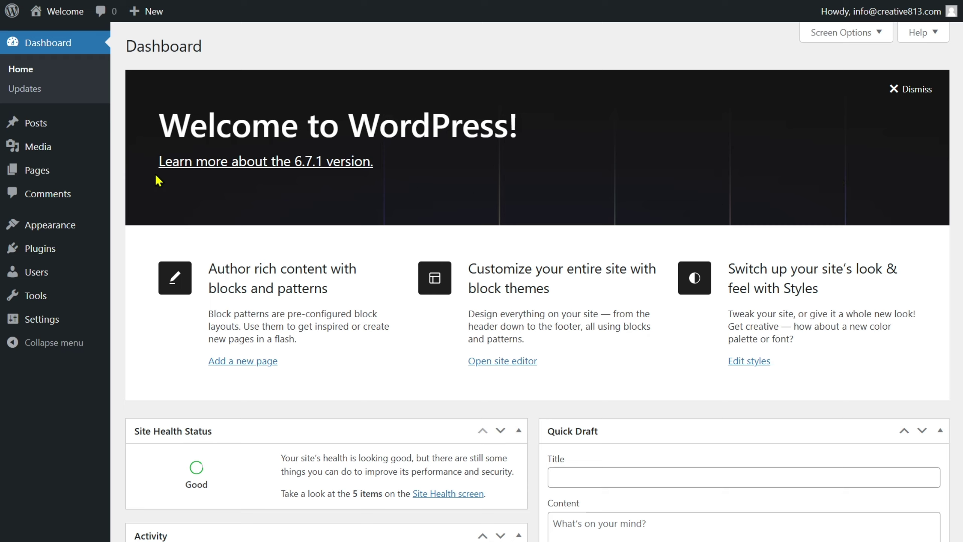
Open the media library and look through the list of uploaded images and videos
{"action": "mouse_move", "coordinate": [34, 150]}
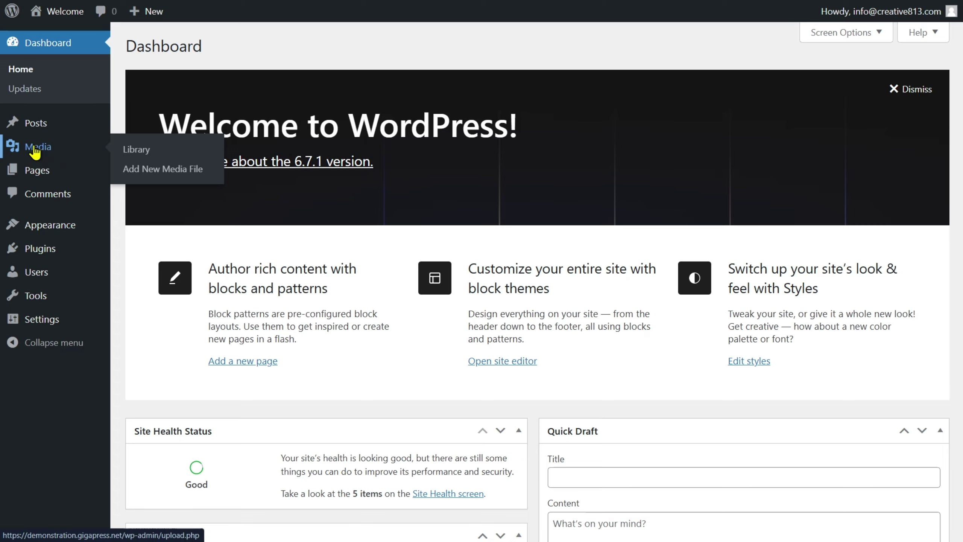
{"action": "left_click", "coordinate": [133, 150]}
{"action": "scroll", "coordinate": [840, 320], "scroll_direction": "down", "scroll_amount": 3}
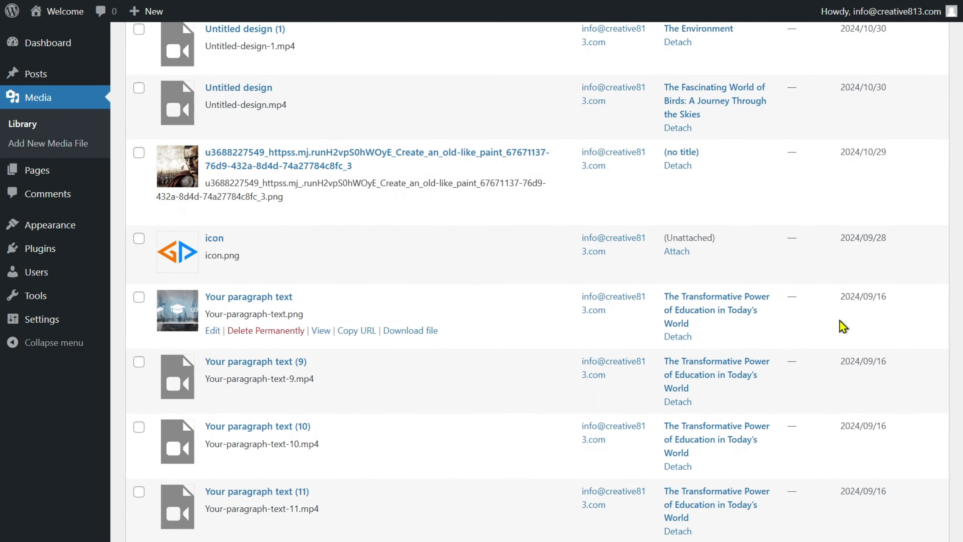
{"action": "scroll", "coordinate": [839, 321], "scroll_direction": "down", "scroll_amount": 2}
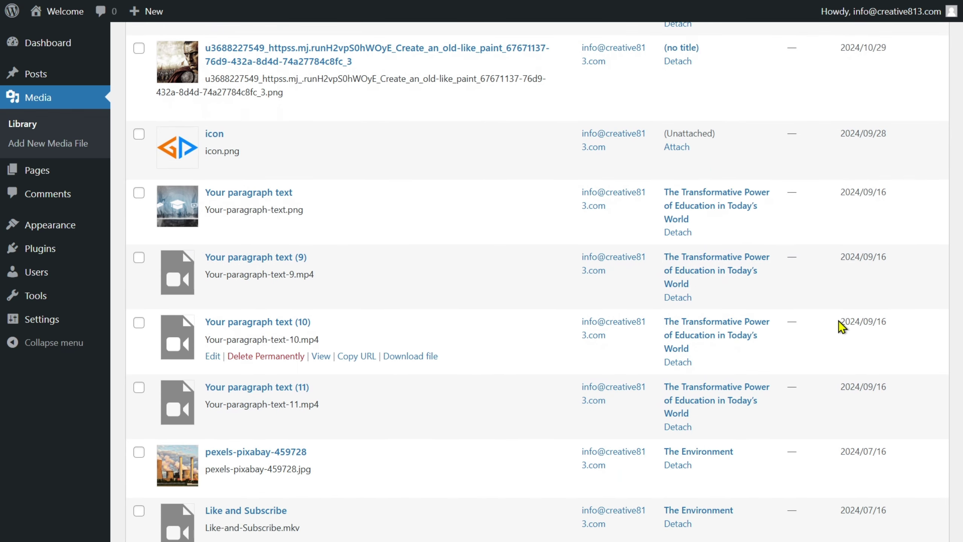
{"action": "scroll", "coordinate": [838, 321], "scroll_direction": "down", "scroll_amount": 5}
{"action": "scroll", "coordinate": [838, 320], "scroll_direction": "down", "scroll_amount": 5}
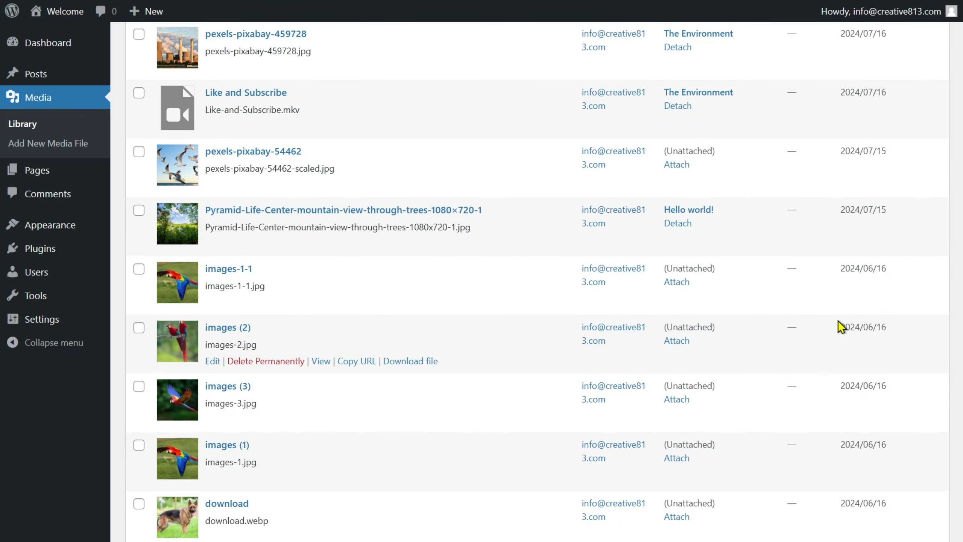
{"action": "scroll", "coordinate": [838, 321], "scroll_direction": "down", "scroll_amount": 5}
{"action": "scroll", "coordinate": [838, 322], "scroll_direction": "up", "scroll_amount": 15}
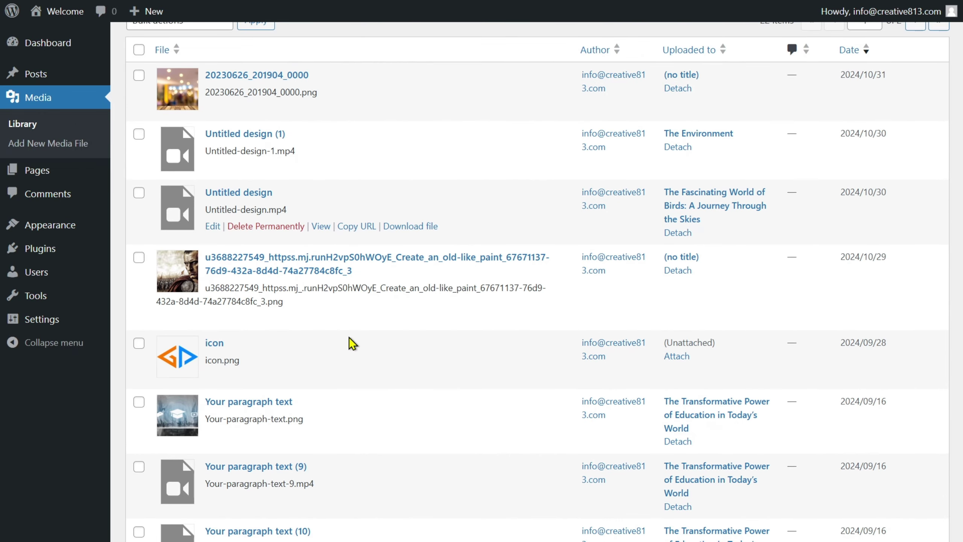
Open the Roman soldier painting's details and examine its alternative text, caption, description and image editing options
{"action": "left_click", "coordinate": [319, 318]}
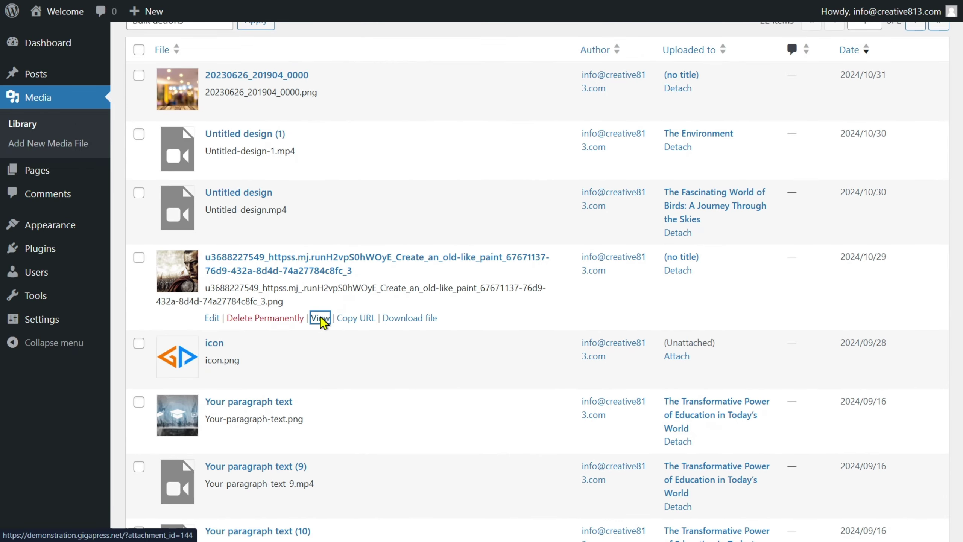
{"action": "scroll", "coordinate": [726, 348], "scroll_direction": "down", "scroll_amount": 5}
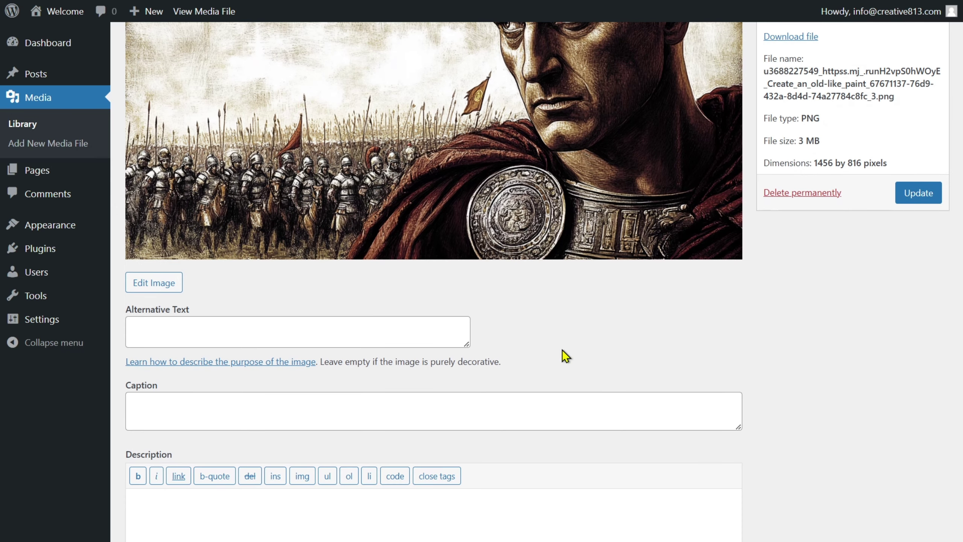
{"action": "left_click", "coordinate": [277, 333]}
{"action": "left_click", "coordinate": [268, 408]}
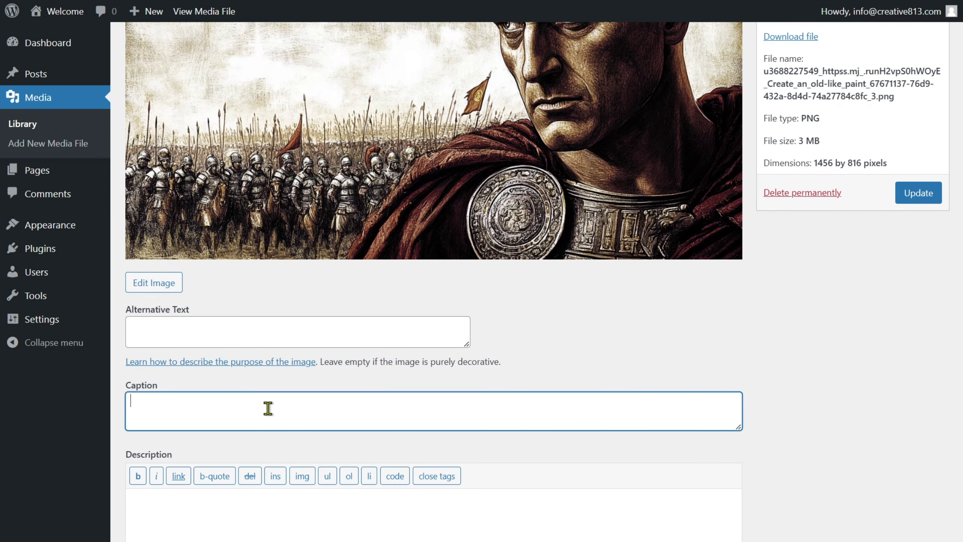
{"action": "scroll", "coordinate": [268, 407], "scroll_direction": "down", "scroll_amount": 3}
{"action": "left_click", "coordinate": [251, 419]}
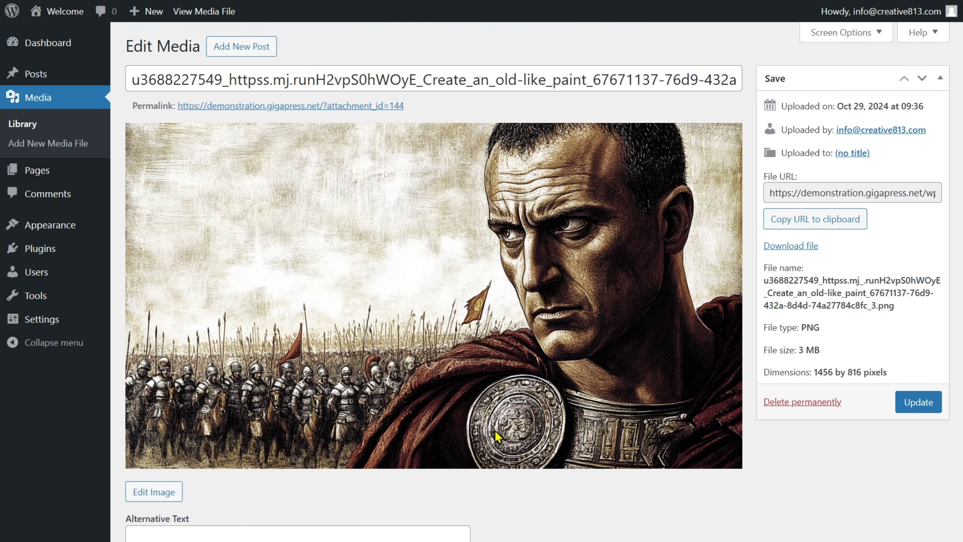
{"action": "left_click", "coordinate": [167, 499]}
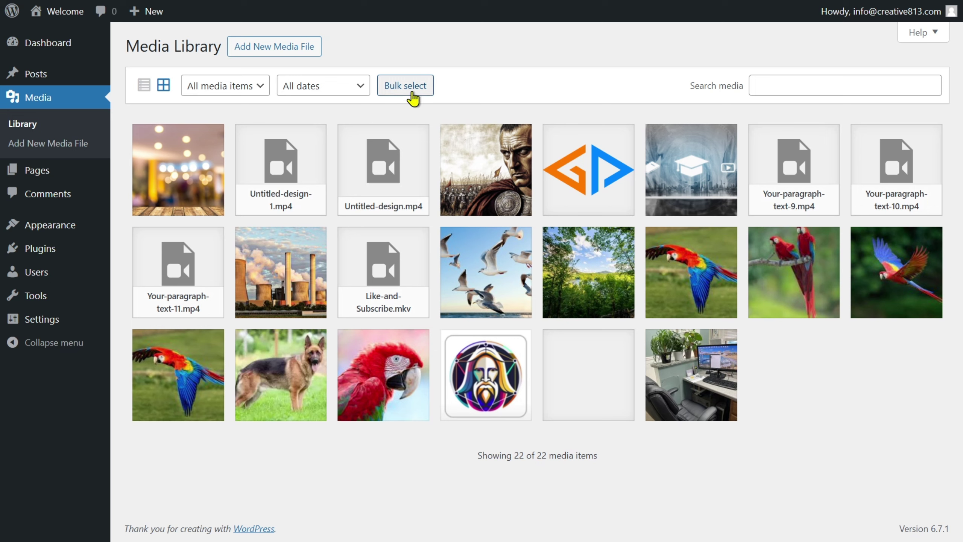
Bulk-select Untitled-design-1.mp4, Untitled-design.mp4, Your-paragraph-text-11.mp4 and Like-and-Subscribe.mkv and delete them permanently
{"action": "left_click", "coordinate": [414, 92]}
{"action": "left_click", "coordinate": [300, 185]}
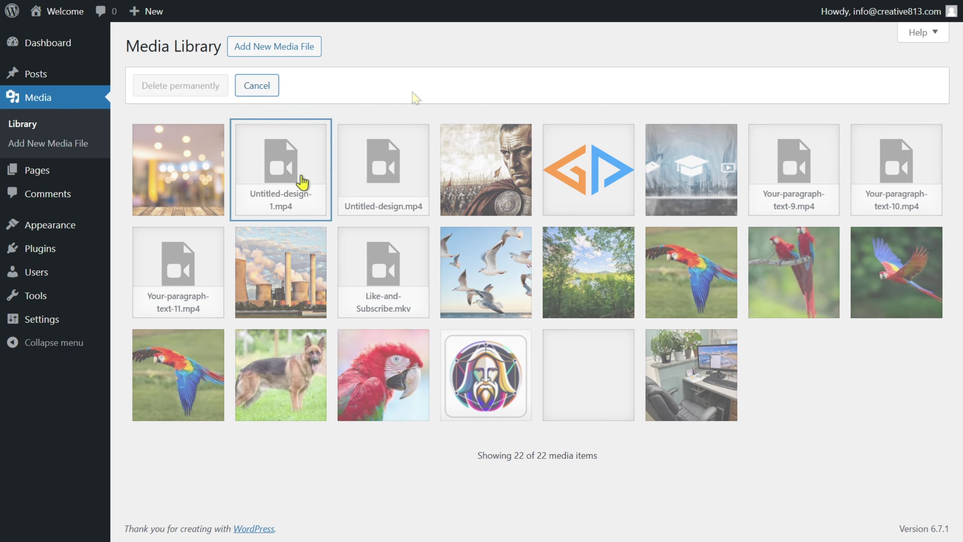
{"action": "left_click", "coordinate": [370, 200]}
{"action": "left_click", "coordinate": [178, 265]}
{"action": "left_click", "coordinate": [382, 284]}
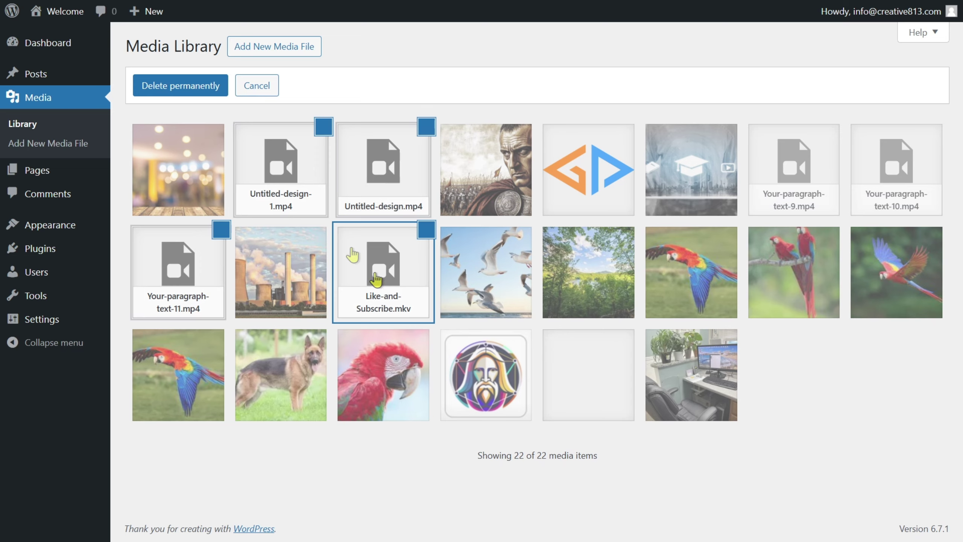
{"action": "left_click", "coordinate": [180, 86]}
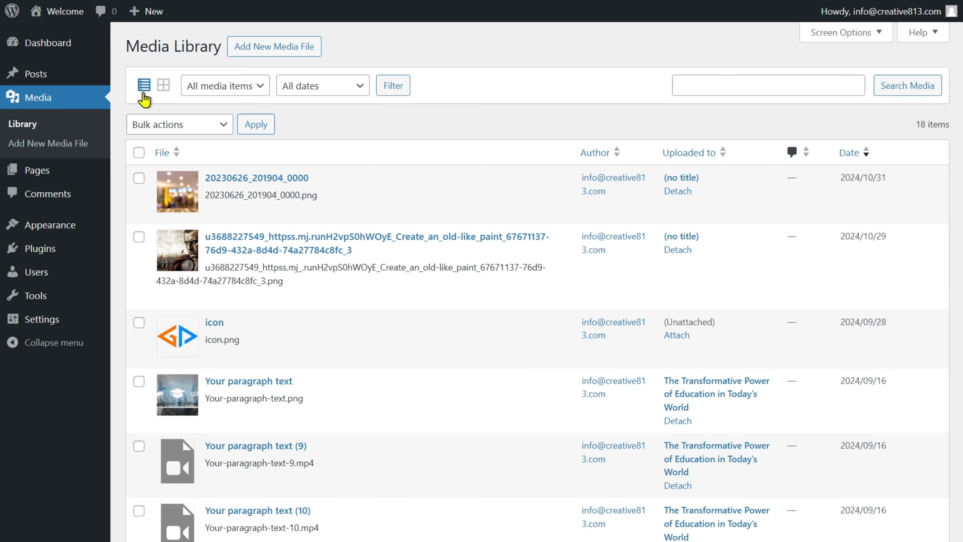
Permanently delete Your-paragraph-text-9.mp4 and Your-paragraph-text-10.mp4 with a bulk action in the media list
{"action": "left_click", "coordinate": [216, 124]}
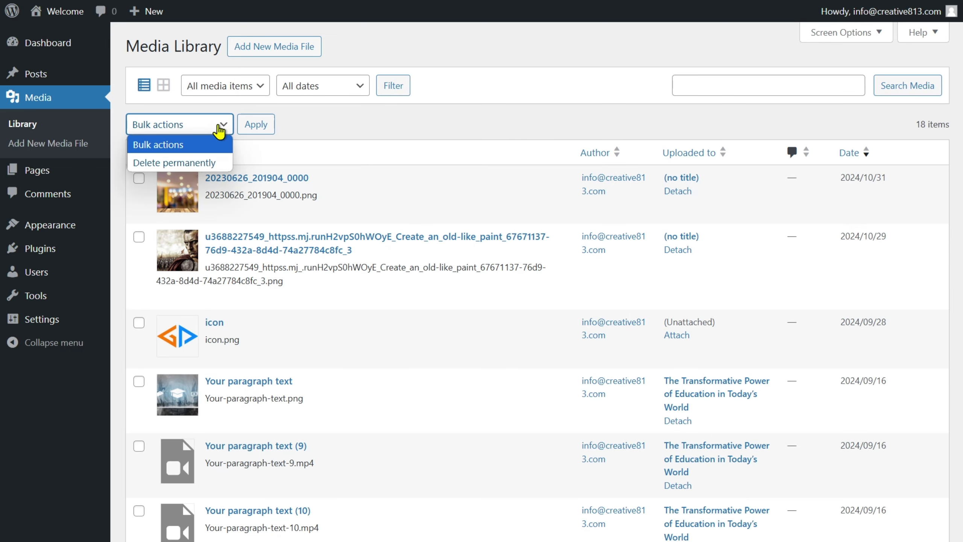
{"action": "left_click", "coordinate": [204, 159]}
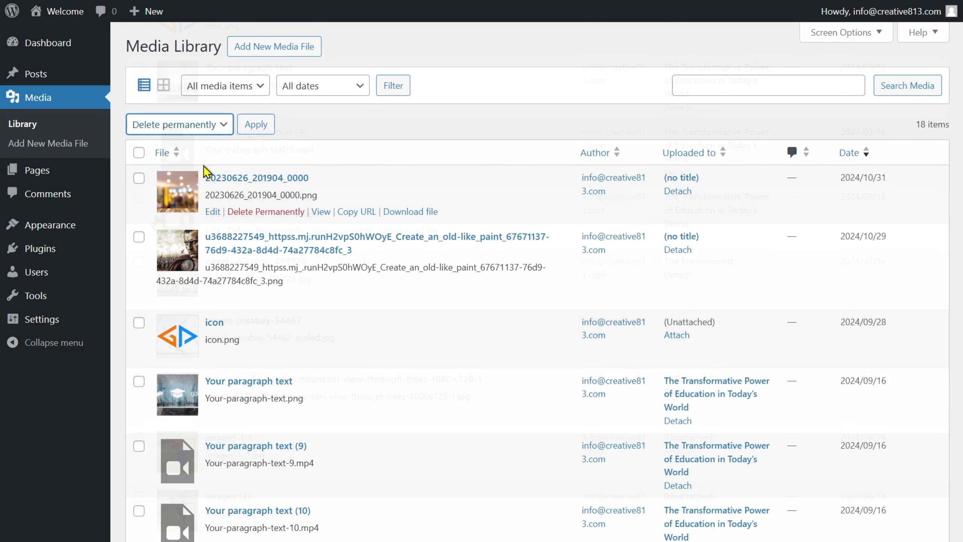
{"action": "scroll", "coordinate": [170, 160], "scroll_direction": "down", "scroll_amount": 5}
{"action": "left_click", "coordinate": [139, 132]}
{"action": "left_click", "coordinate": [138, 196]}
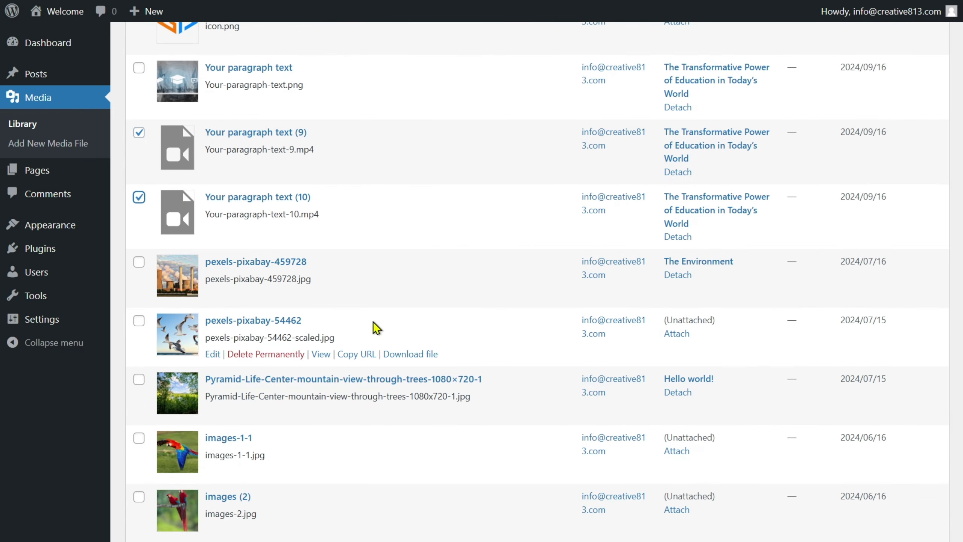
{"action": "scroll", "coordinate": [376, 327], "scroll_direction": "up", "scroll_amount": 5}
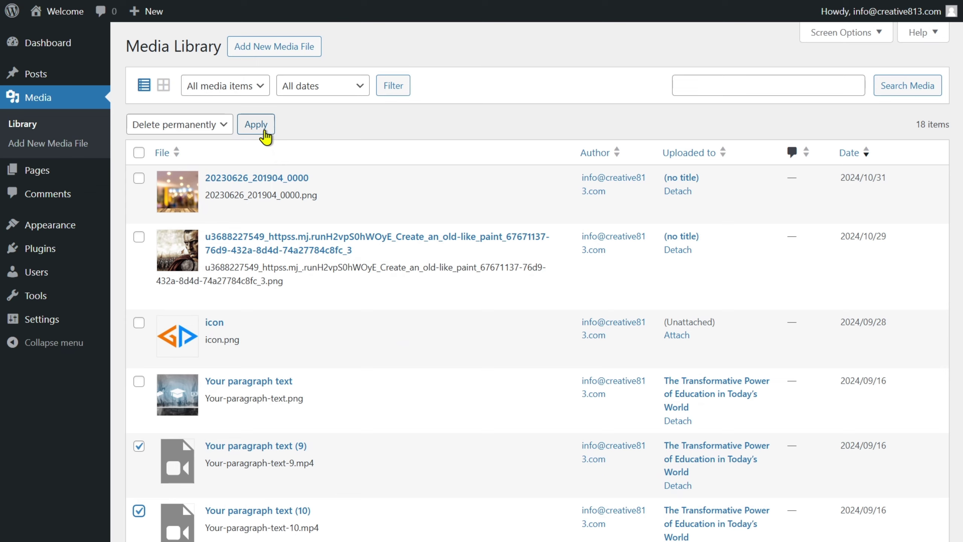
{"action": "left_click", "coordinate": [265, 131]}
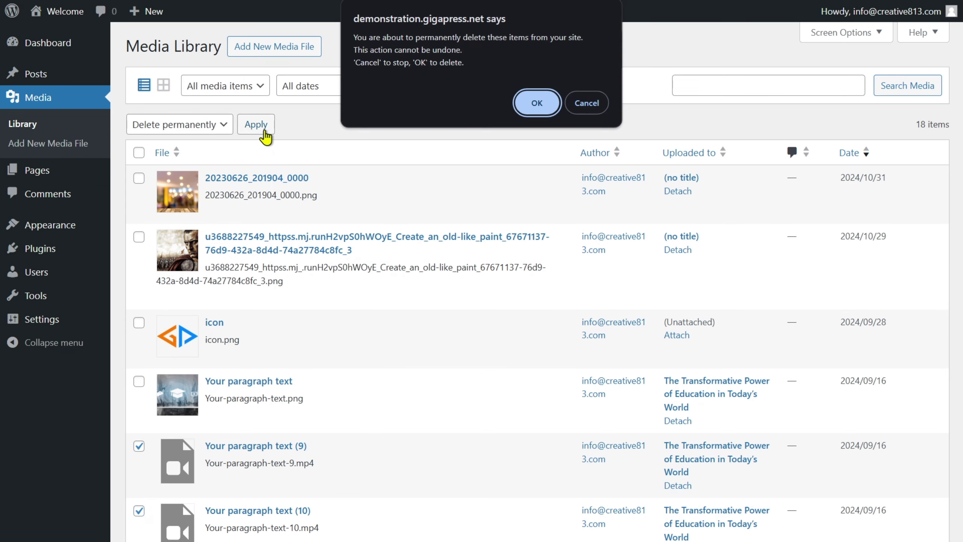
{"action": "left_click", "coordinate": [535, 103]}
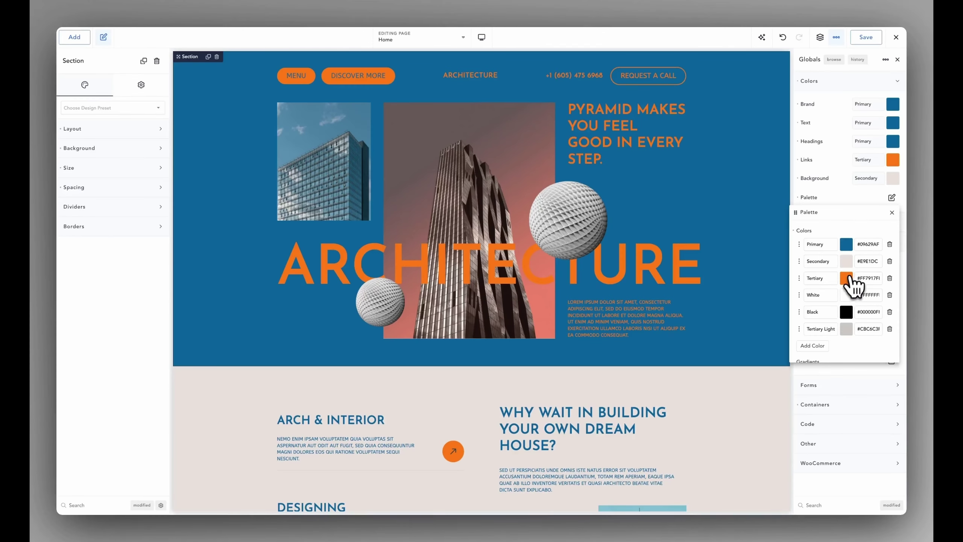
Change the Tertiary colour of the global palette to the light beige #E0C5B0
{"action": "left_click", "coordinate": [851, 280]}
{"action": "left_click", "coordinate": [844, 309]}
{"action": "mouse_move", "coordinate": [816, 280]}
{"action": "left_mouse_down"}
{"action": "mouse_move", "coordinate": [737, 320]}
{"action": "mouse_move", "coordinate": [699, 278]}
{"action": "left_mouse_up"}
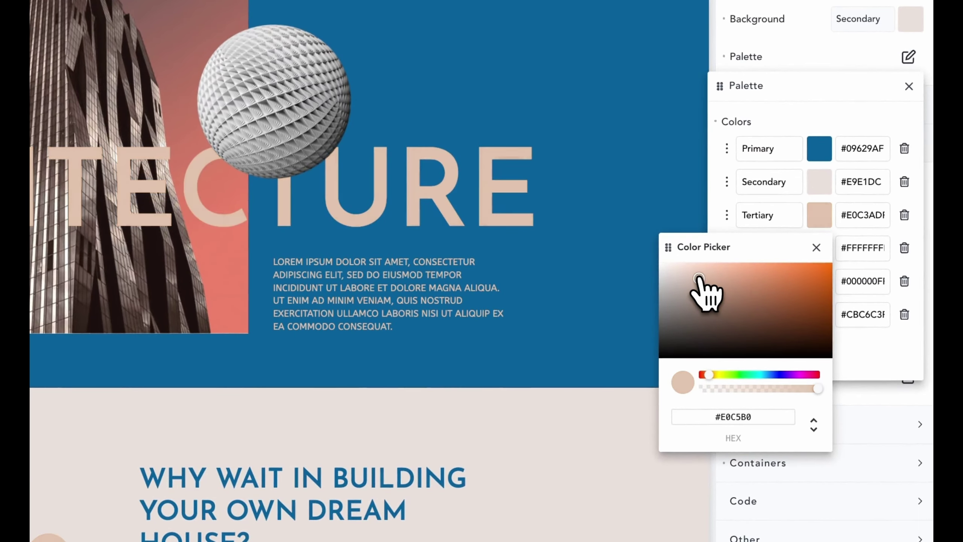
{"action": "left_click", "coordinate": [815, 248]}
Change the Primary colour of the global palette to a dark slate blue
{"action": "left_click", "coordinate": [819, 148]}
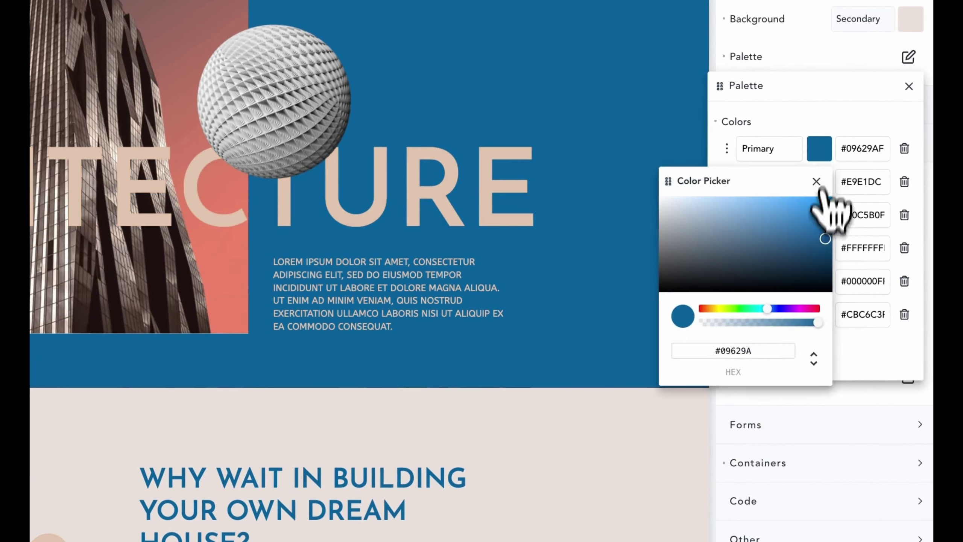
{"action": "left_click_drag", "start_coordinate": [821, 205], "coordinate": [748, 277]}
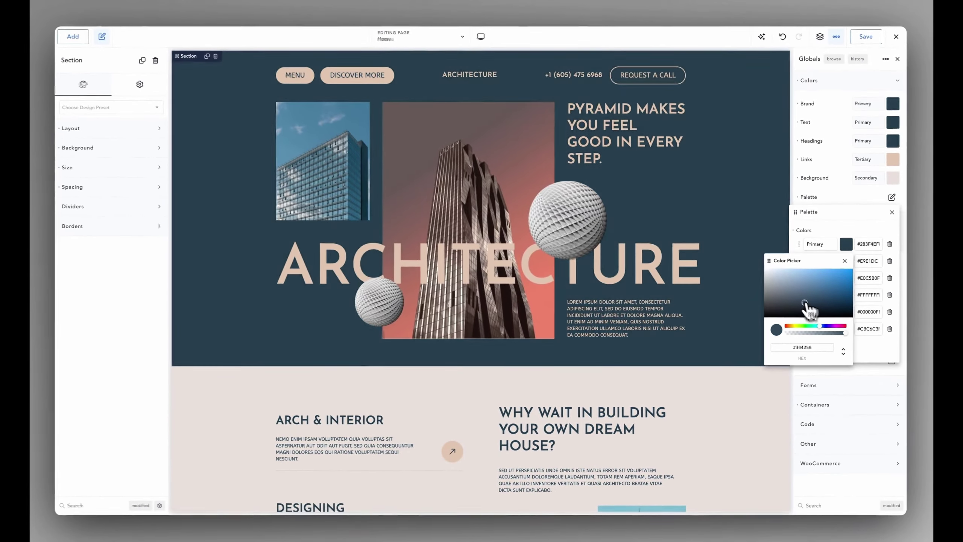
{"action": "left_click_drag", "start_coordinate": [807, 309], "coordinate": [800, 322]}
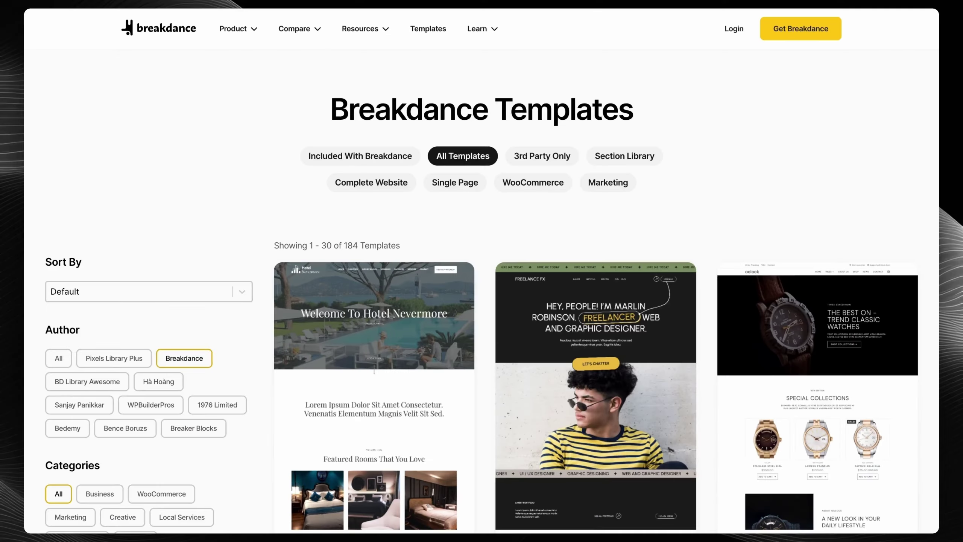
Browse the templates authored by Breakdance on the Breakdance Templates page
{"action": "scroll", "coordinate": [481, 289], "scroll_direction": "down", "scroll_amount": 18}
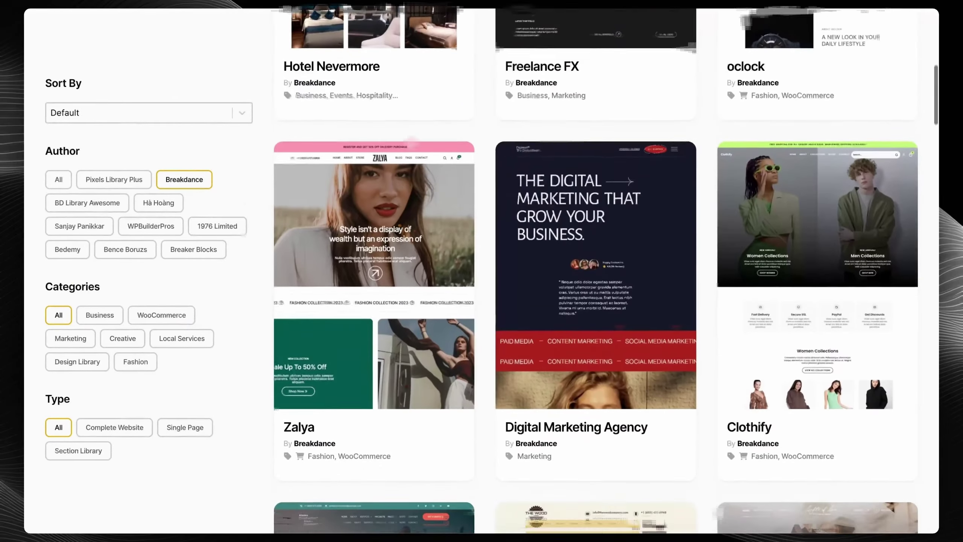
{"action": "scroll", "coordinate": [595, 271], "scroll_direction": "down", "scroll_amount": 20}
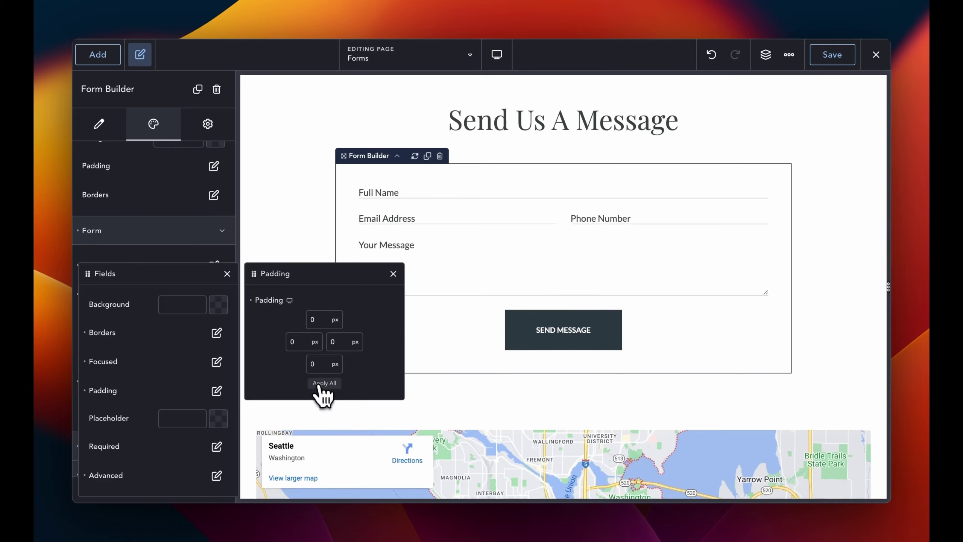
Set the bottom padding of the contact form's fields to 20 px and close the padding settings
{"action": "left_click", "coordinate": [317, 363]}
{"action": "type", "text": "20"}
{"action": "left_click", "coordinate": [395, 282]}
{"action": "left_click", "coordinate": [396, 281]}
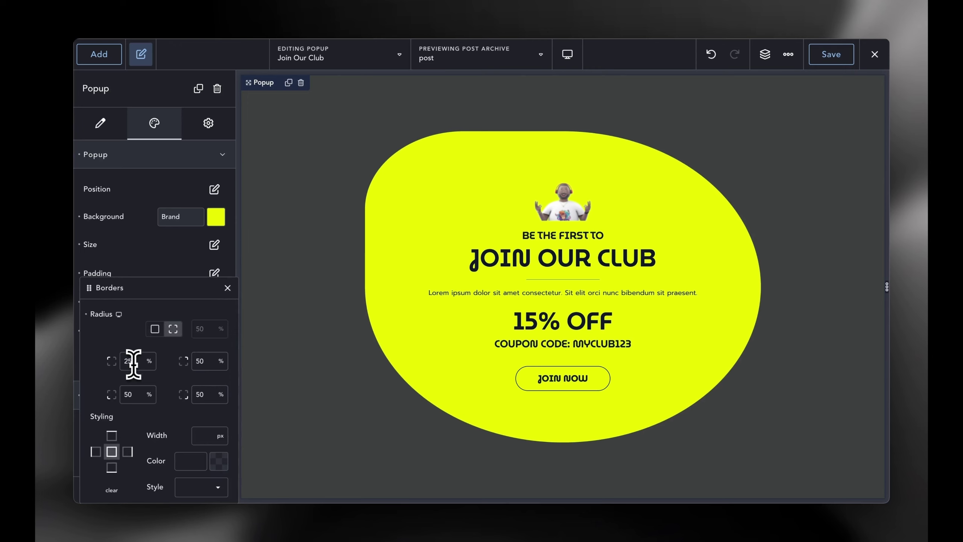
Set the bottom-right corner radius of the Join Our Club popup to 25%
{"action": "double_click", "coordinate": [201, 394]}
{"action": "type", "text": "25"}
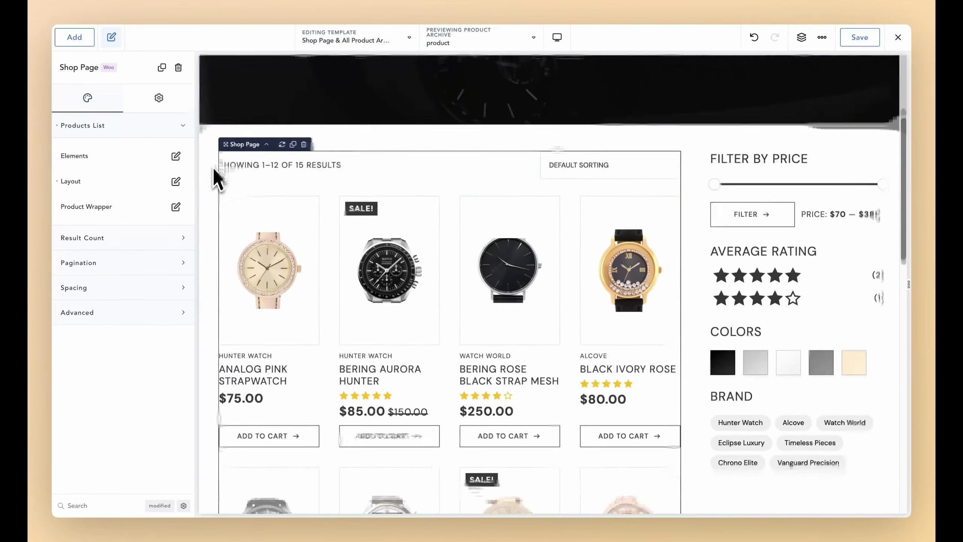
Reduce the number of products per row in the shop page's products list layout by one
{"action": "scroll", "coordinate": [212, 167], "scroll_direction": "down", "scroll_amount": 6}
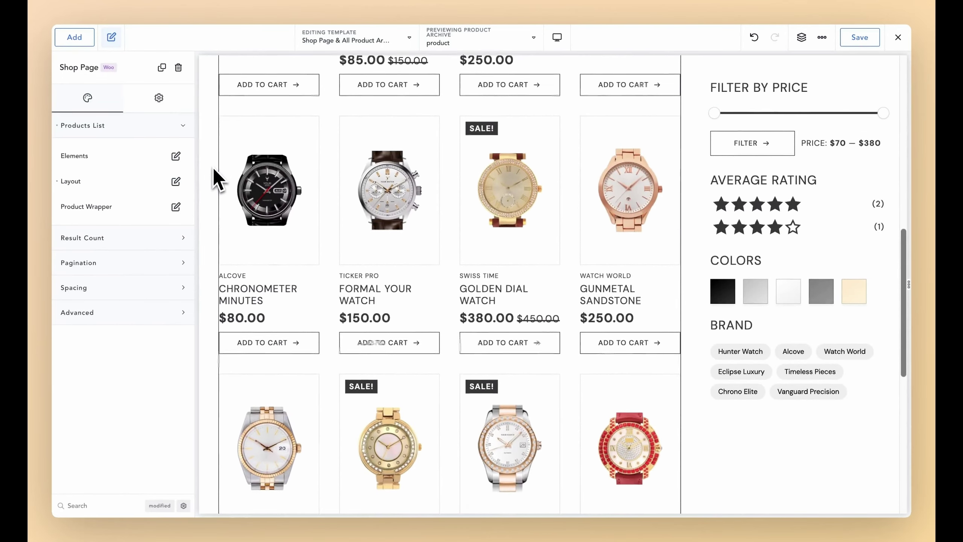
{"action": "left_click", "coordinate": [176, 180]}
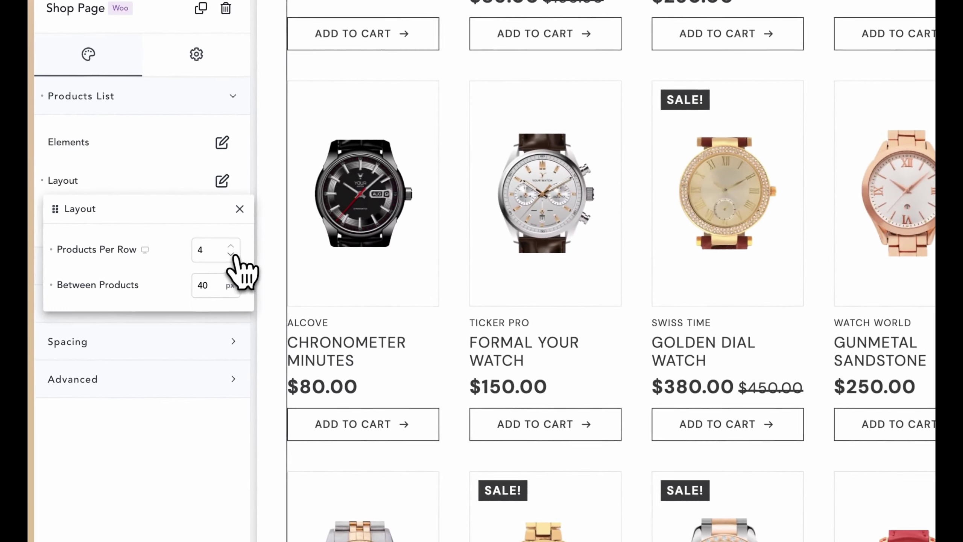
{"action": "left_click", "coordinate": [231, 254]}
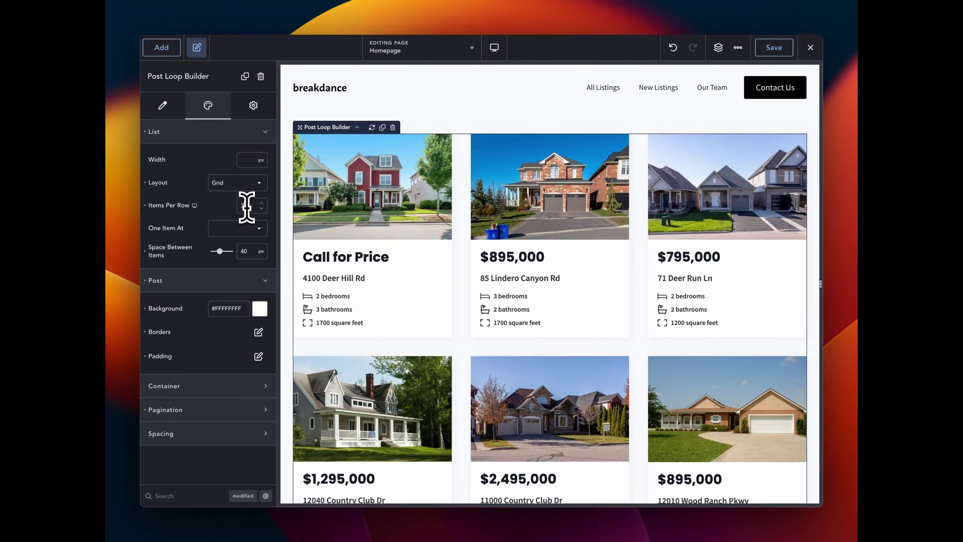
Change the Post Loop Builder's layout to Slider and move the listing preview to the second slide
{"action": "left_click", "coordinate": [240, 185]}
{"action": "left_click", "coordinate": [241, 224]}
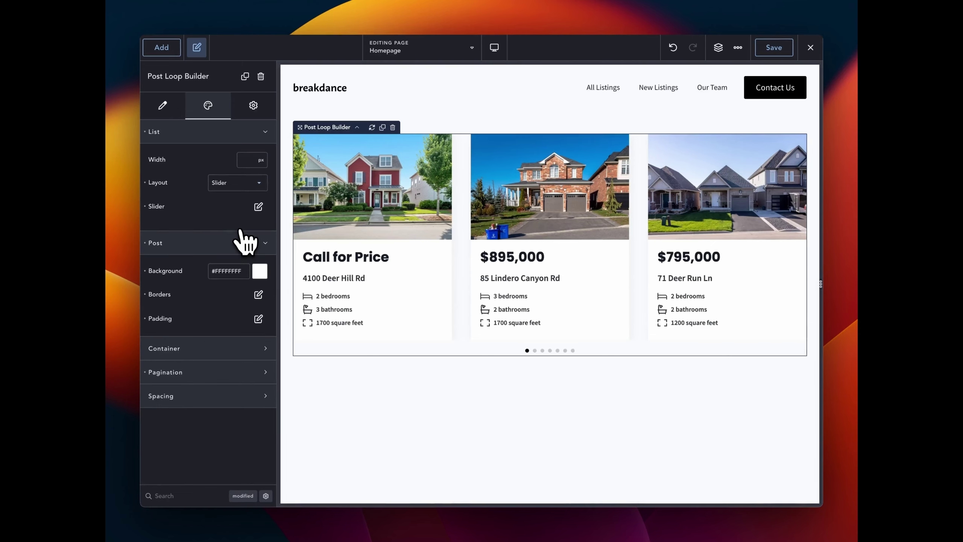
{"action": "left_click", "coordinate": [534, 350]}
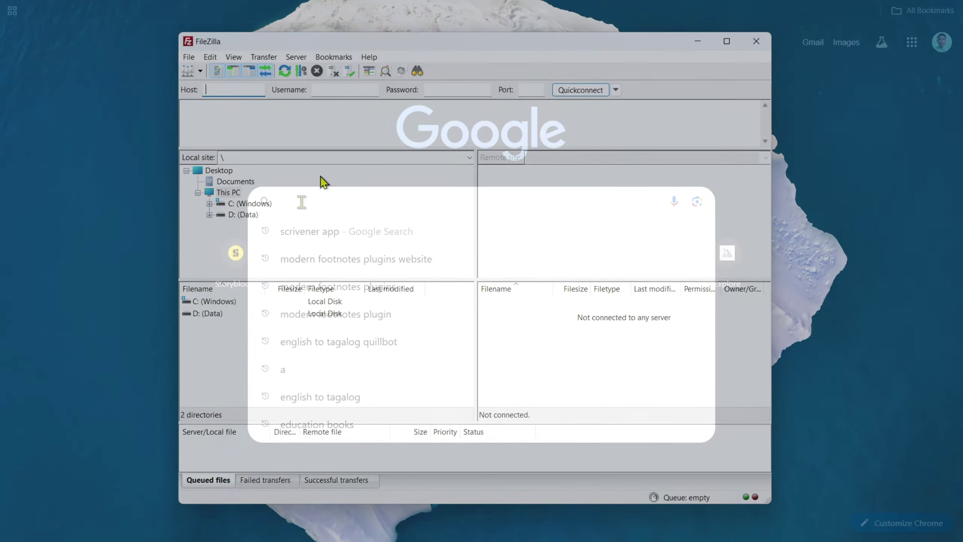
Go to filezilla-project.org from the browser's search page
{"action": "type", "text": "filezilla-pro"}
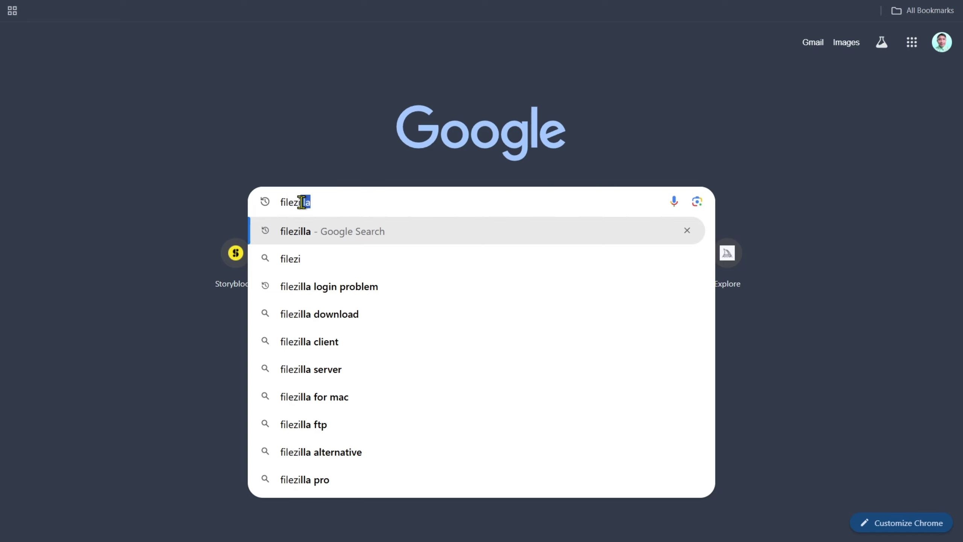
{"action": "type", "text": "ject.org"}
{"action": "key", "text": "Delete"}
{"action": "key", "text": "Return"}
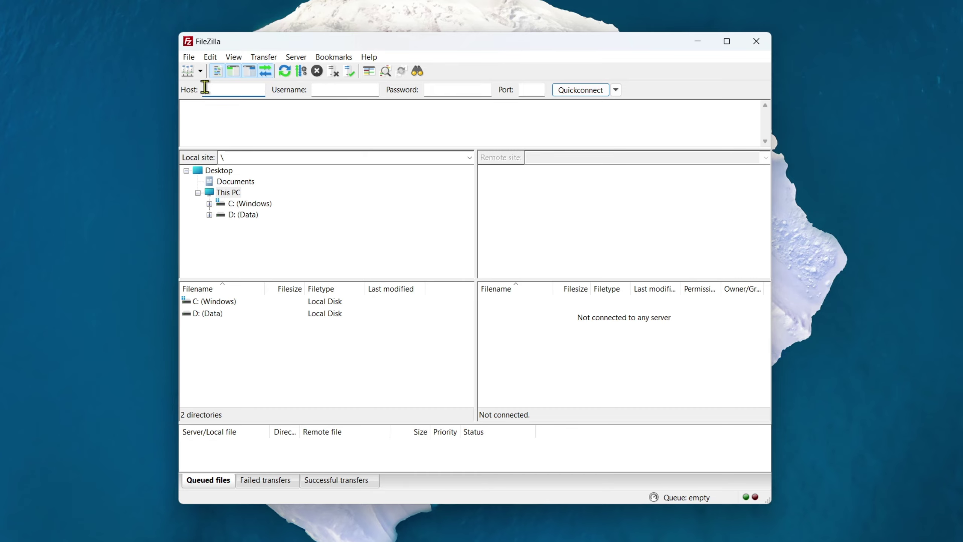
{"action": "left_click", "coordinate": [188, 57]}
{"action": "left_click", "coordinate": [450, 206]}
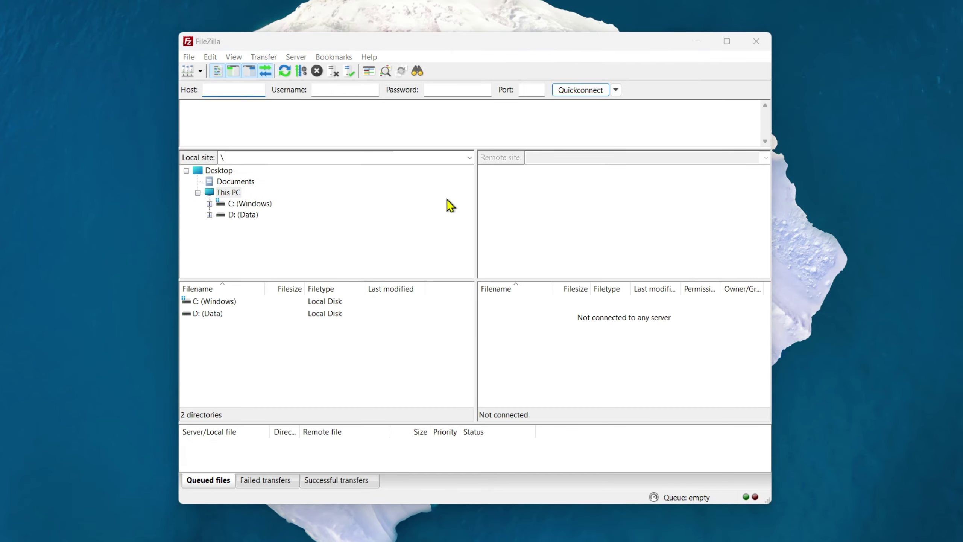
Connect to the Gigapress site and open the remote folder /public_html/wp-content/uploads/2024
{"action": "left_click", "coordinate": [613, 413]}
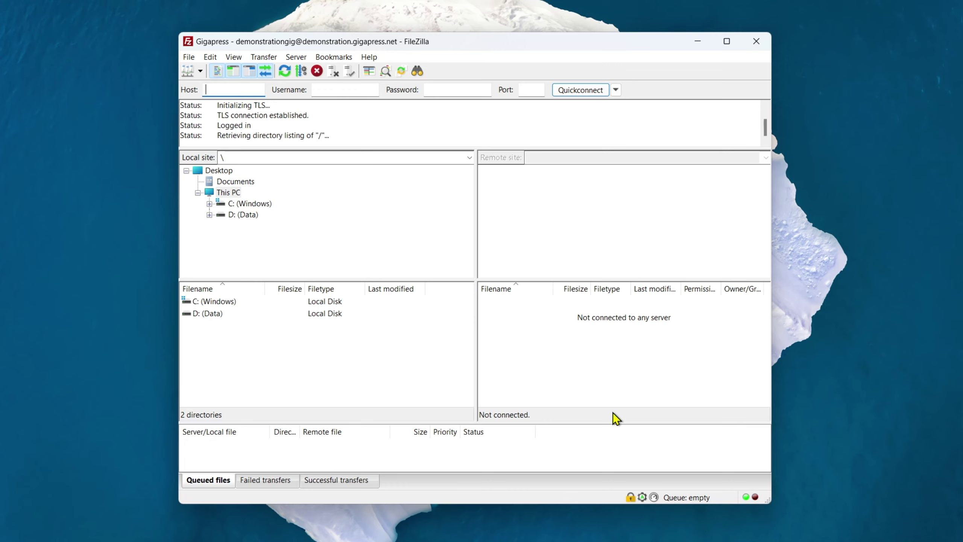
{"action": "scroll", "coordinate": [534, 225], "scroll_direction": "down", "scroll_amount": 4}
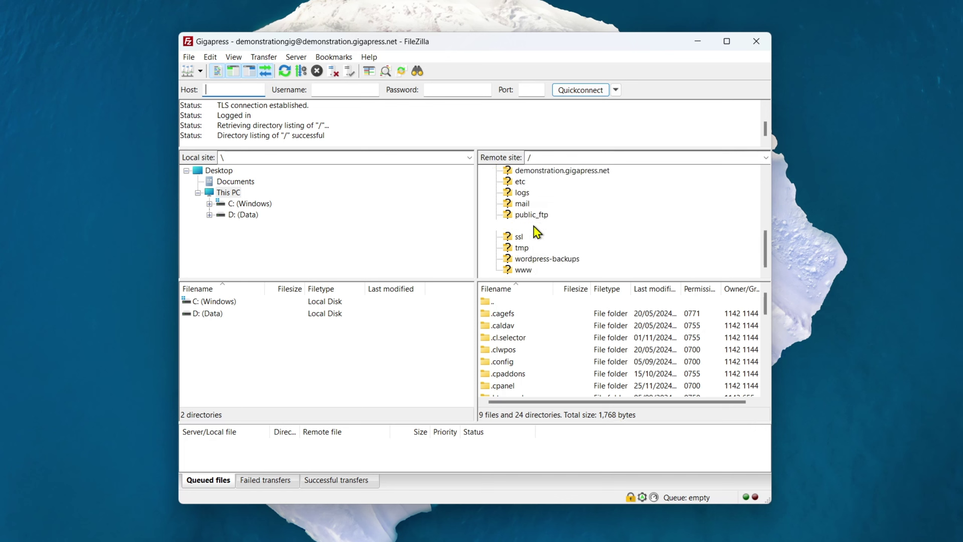
{"action": "left_click", "coordinate": [534, 226]}
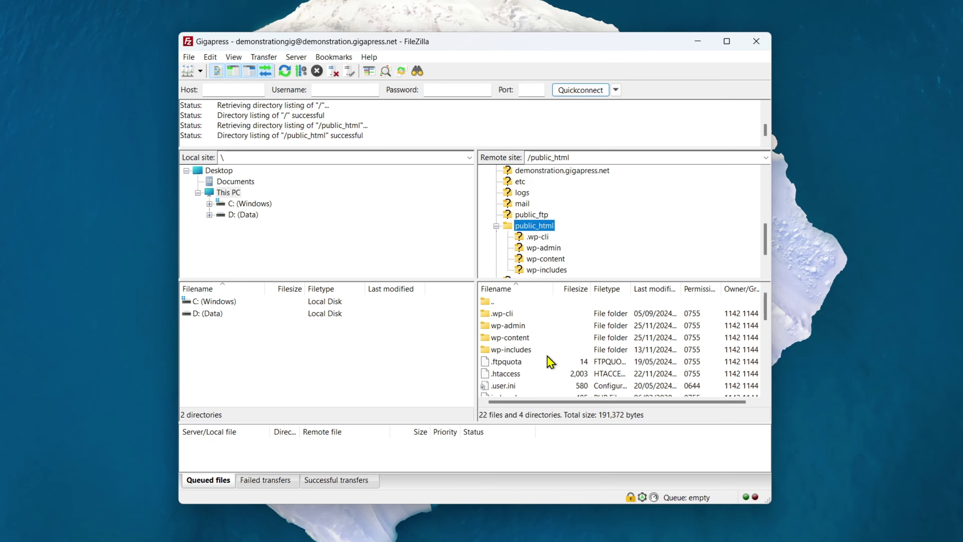
{"action": "double_click", "coordinate": [523, 339]}
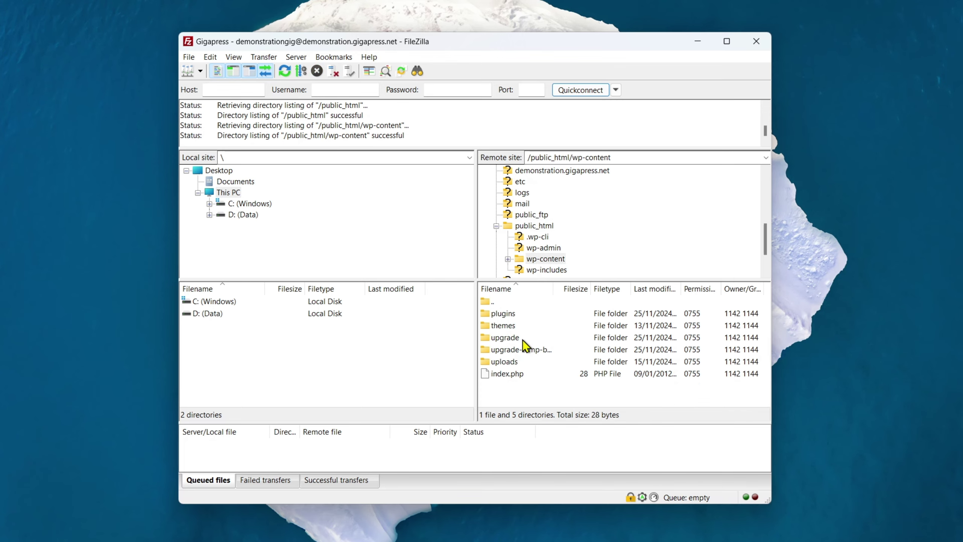
{"action": "double_click", "coordinate": [512, 362]}
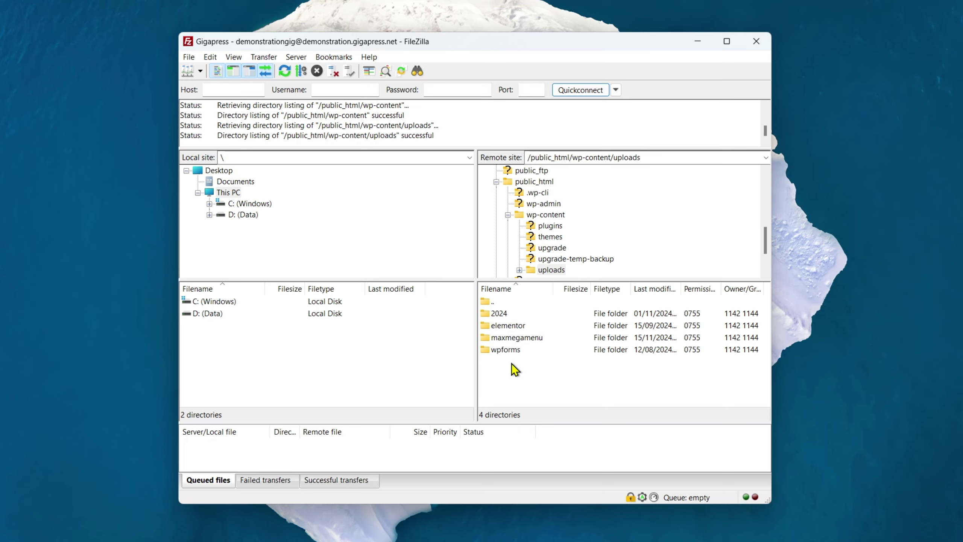
{"action": "double_click", "coordinate": [499, 314]}
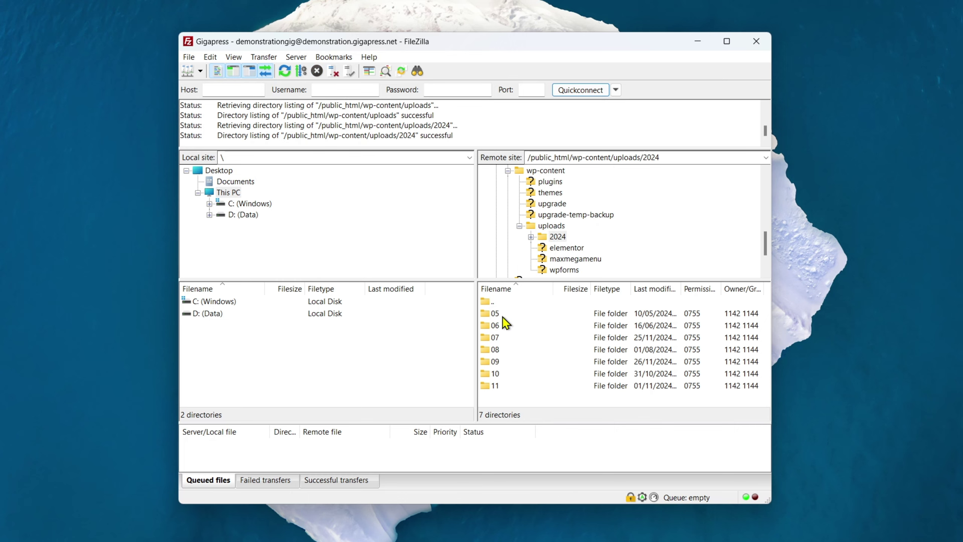
Inspect the contents of the remote 05 and 08 month folders, returning to the 2024 folder after each one
{"action": "double_click", "coordinate": [504, 317]}
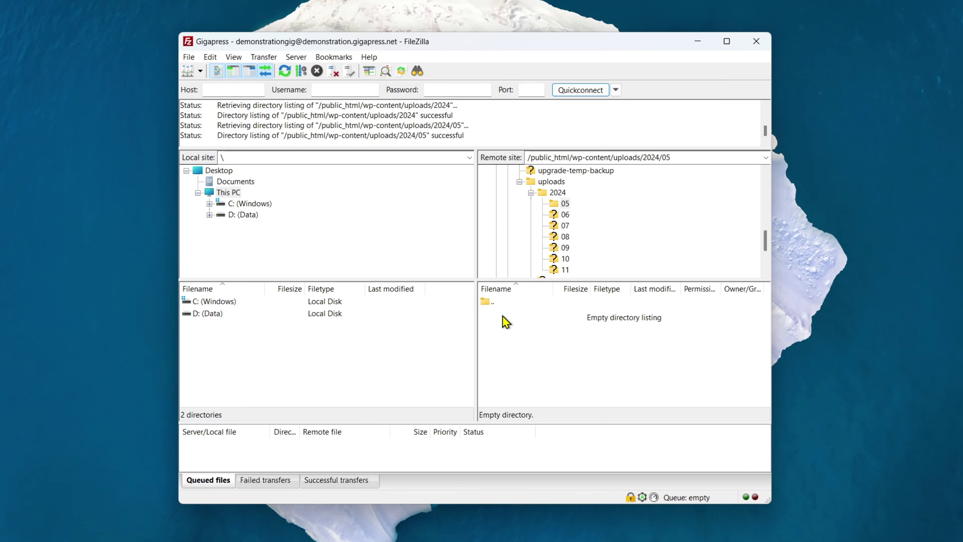
{"action": "left_click", "coordinate": [490, 303]}
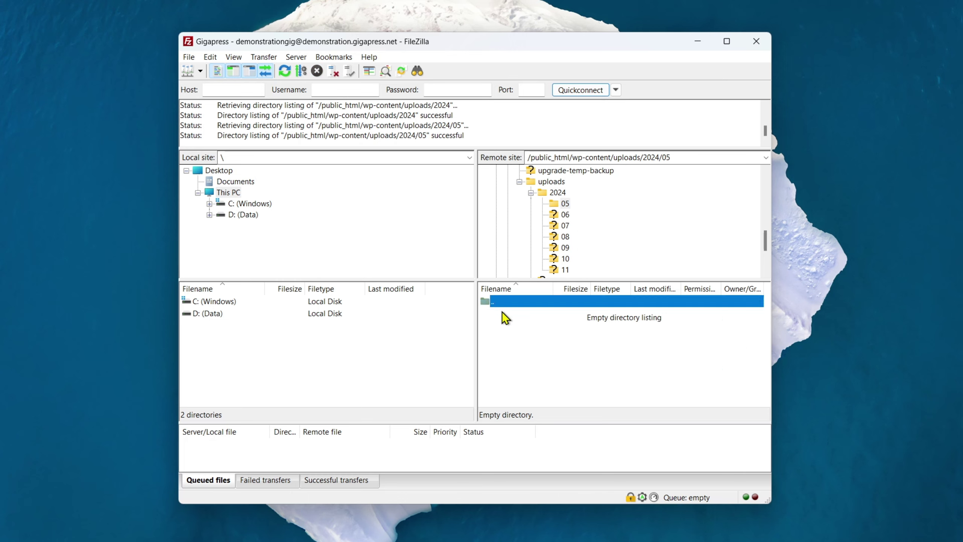
{"action": "double_click", "coordinate": [486, 303]}
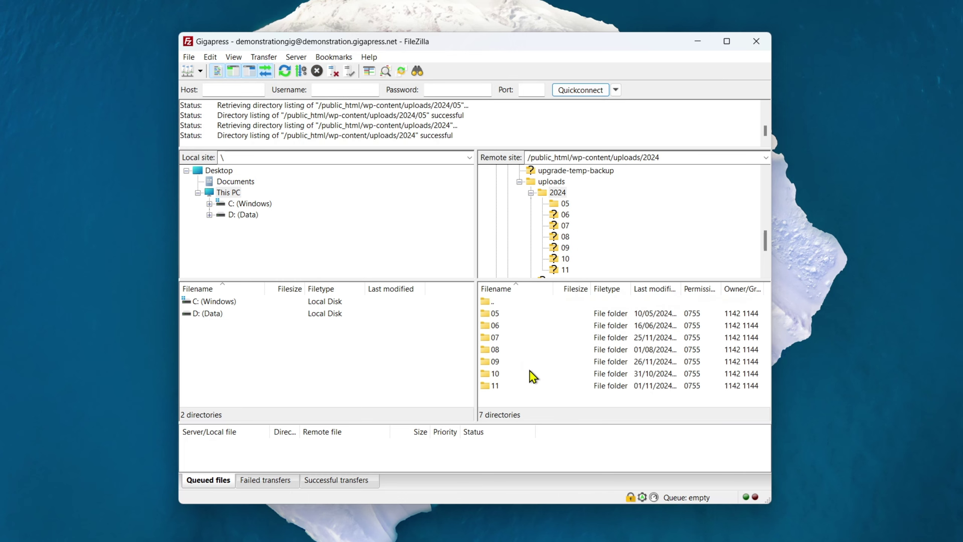
{"action": "double_click", "coordinate": [494, 354]}
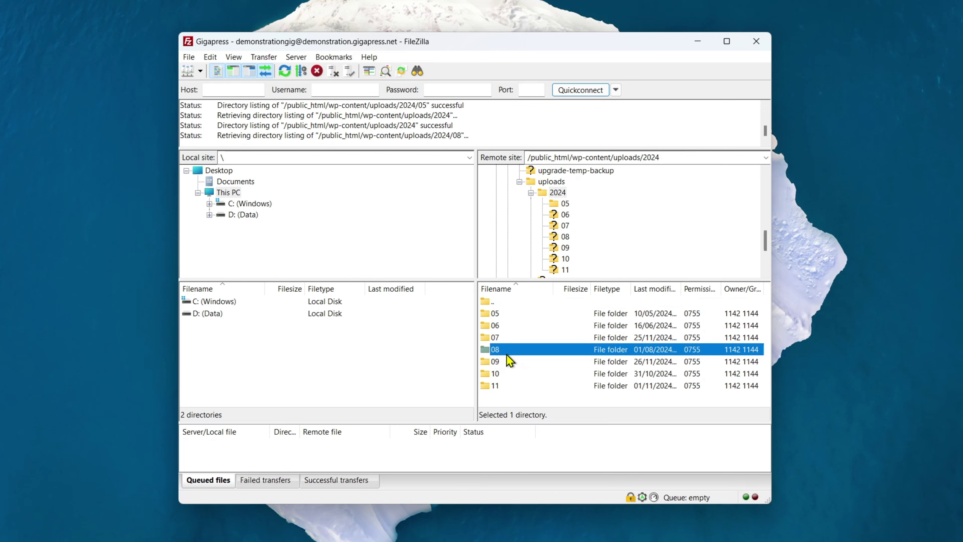
{"action": "double_click", "coordinate": [489, 301]}
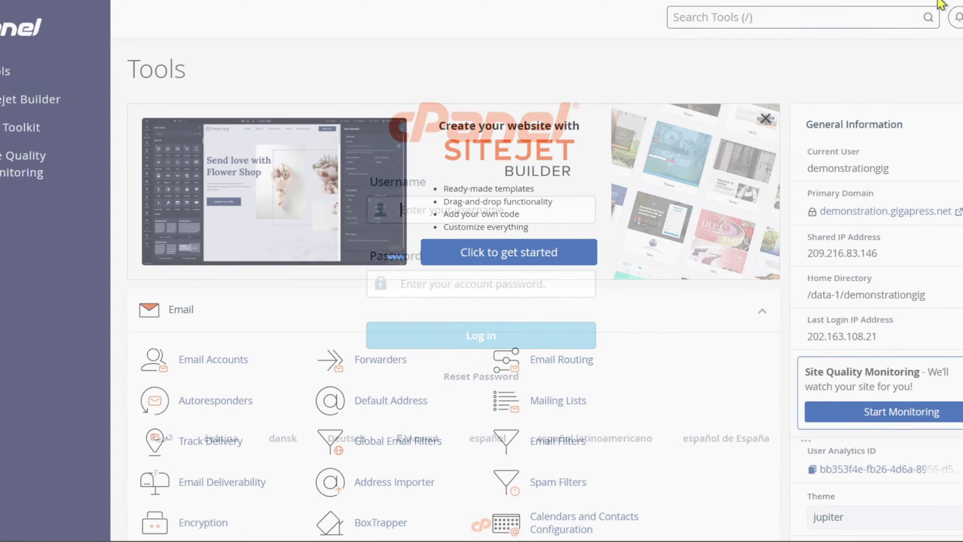
Open File Manager from the Files section of cPanel's Tools page
{"action": "scroll", "coordinate": [351, 396], "scroll_direction": "down", "scroll_amount": 5}
{"action": "scroll", "coordinate": [351, 397], "scroll_direction": "down", "scroll_amount": 5}
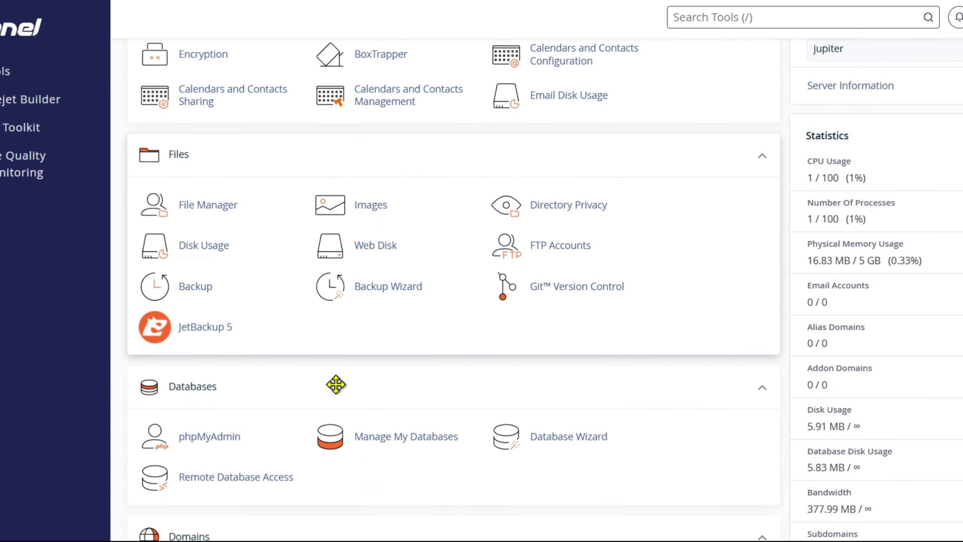
{"action": "left_click", "coordinate": [208, 208]}
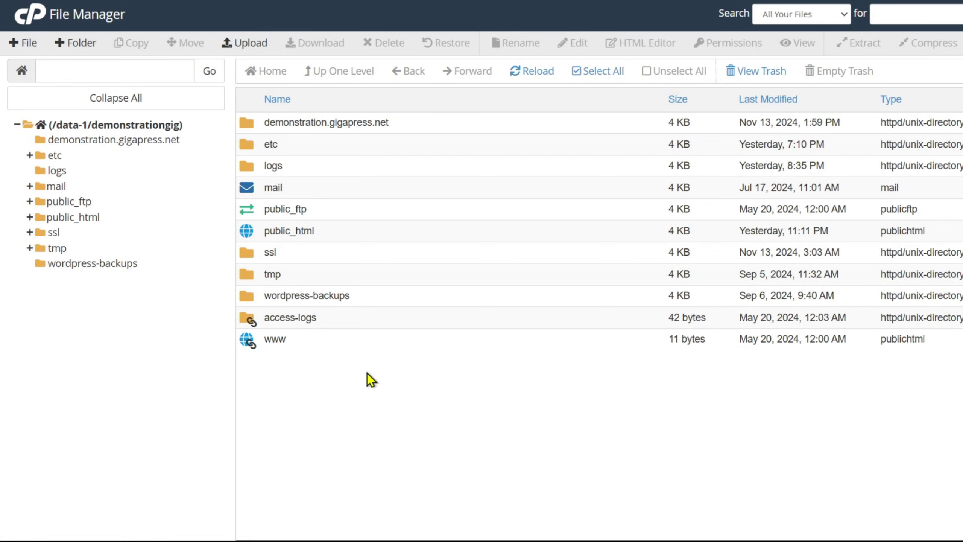
Open the folder public_html/wp-content/uploads/2024 in File Manager
{"action": "double_click", "coordinate": [273, 230]}
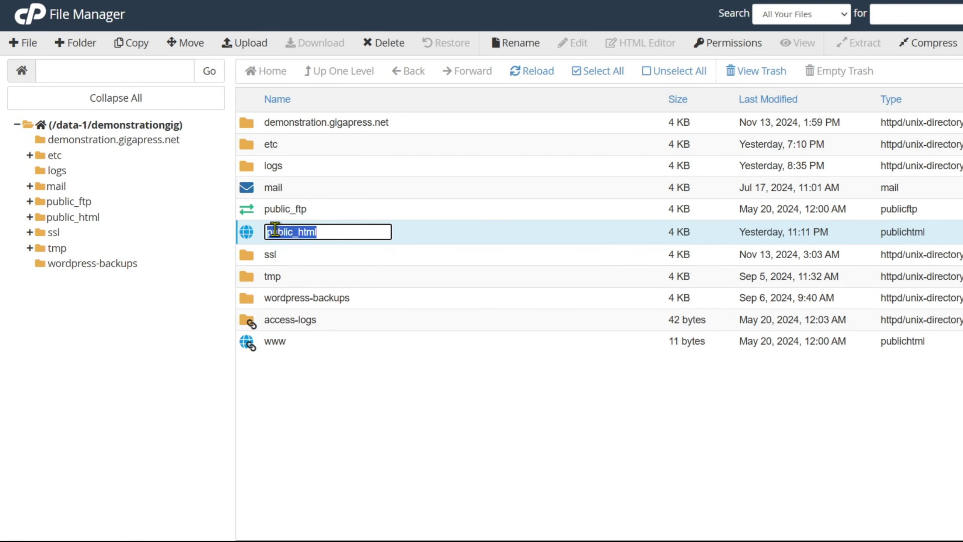
{"action": "double_click", "coordinate": [251, 230]}
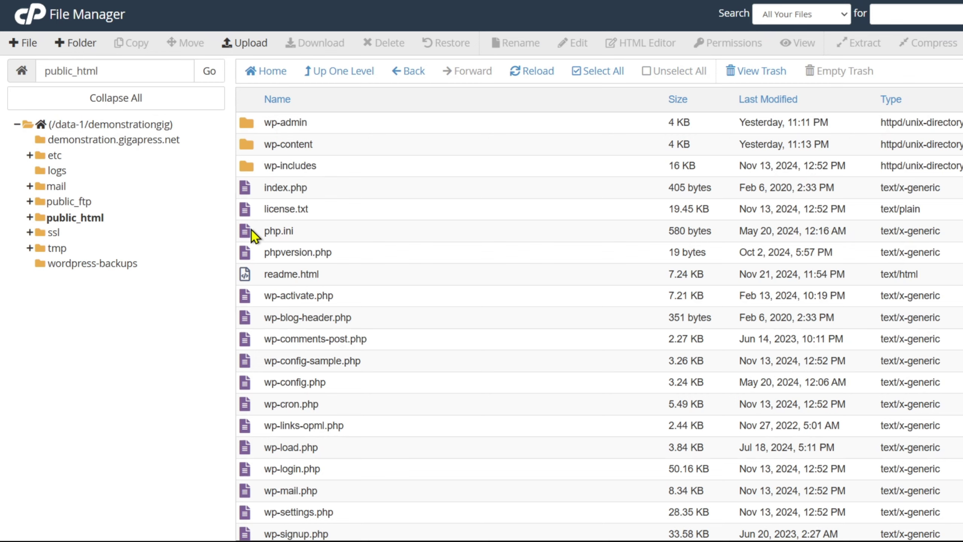
{"action": "double_click", "coordinate": [292, 146]}
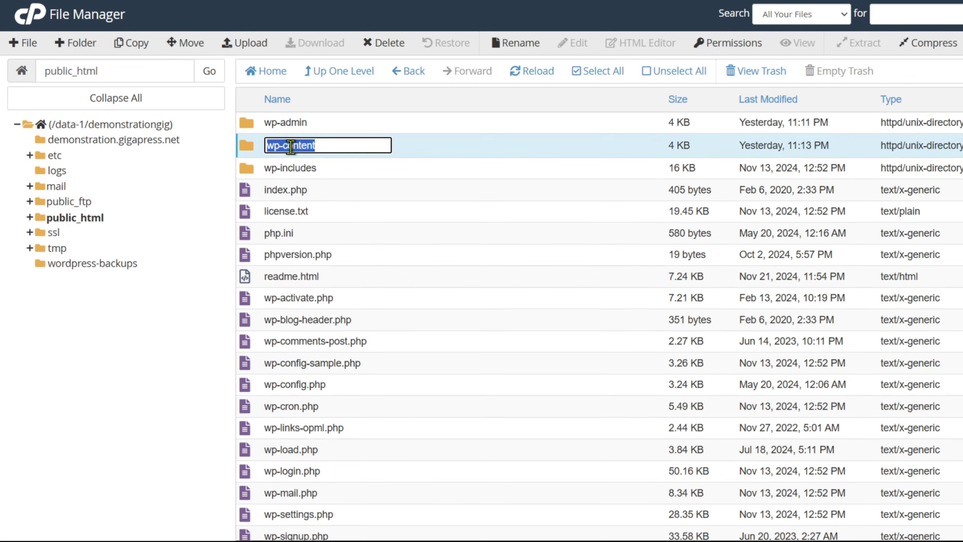
{"action": "double_click", "coordinate": [254, 146]}
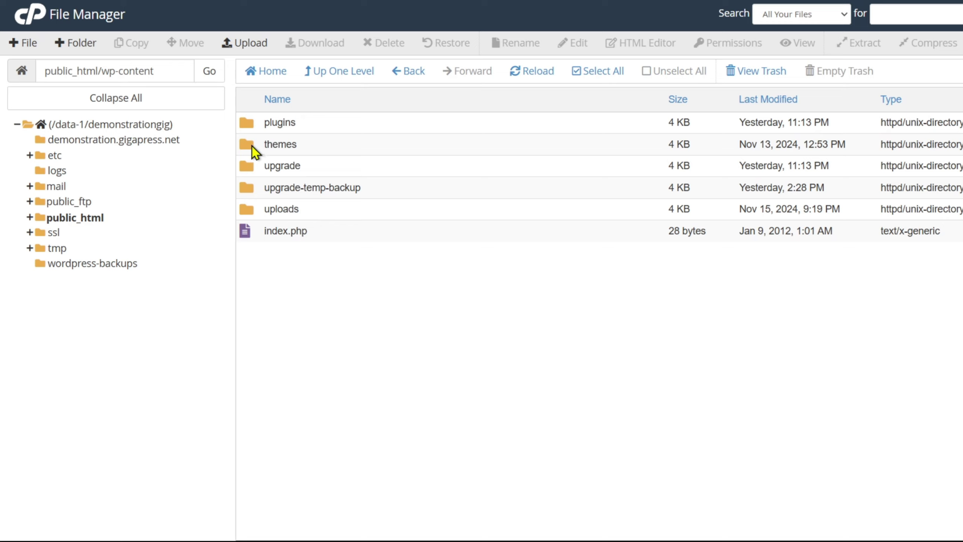
{"action": "double_click", "coordinate": [246, 209]}
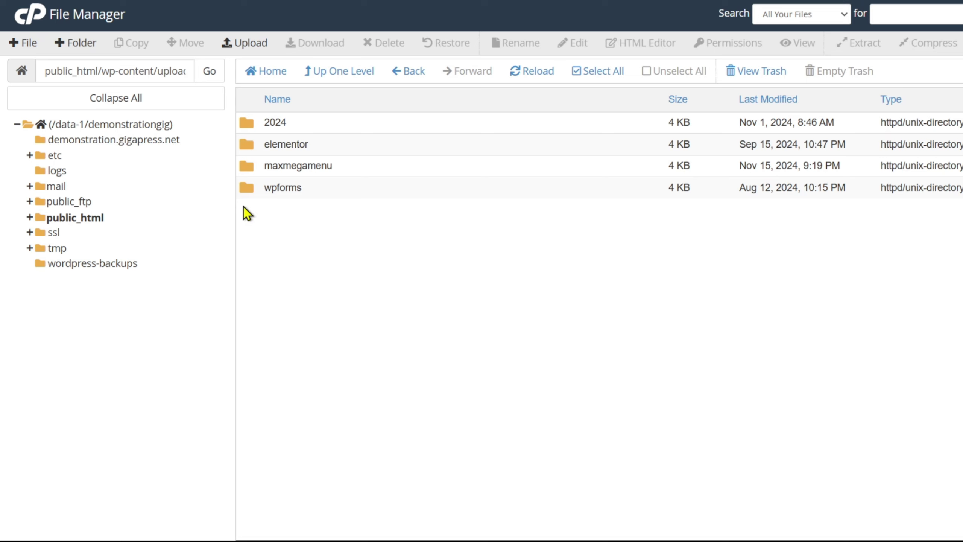
{"action": "double_click", "coordinate": [249, 128]}
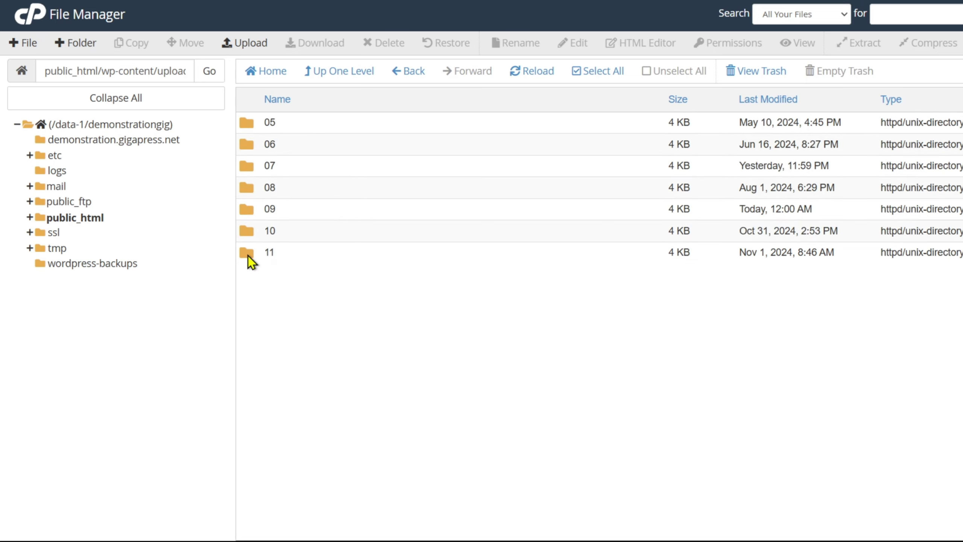
Check the contents of the 11 month folder and go back to the 2024 folder
{"action": "double_click", "coordinate": [248, 256]}
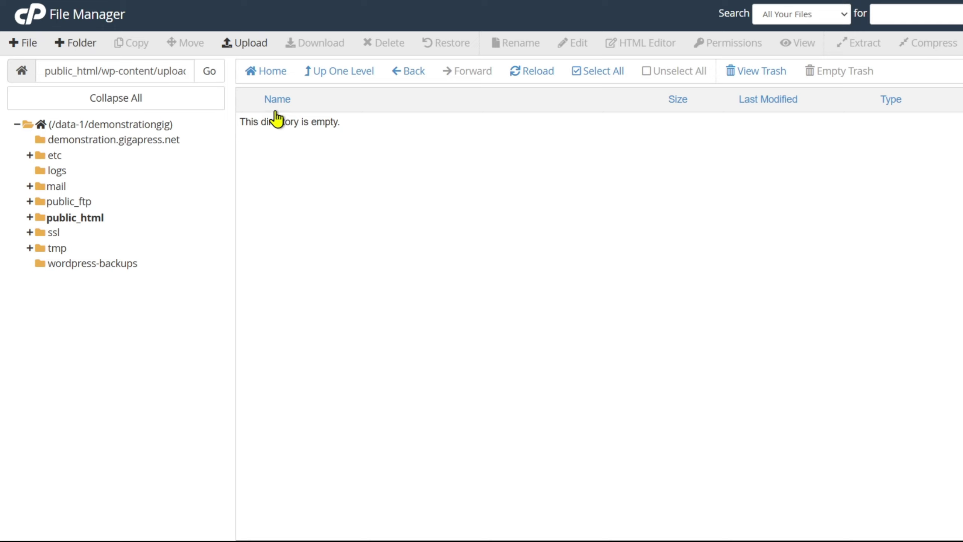
{"action": "left_click", "coordinate": [407, 76]}
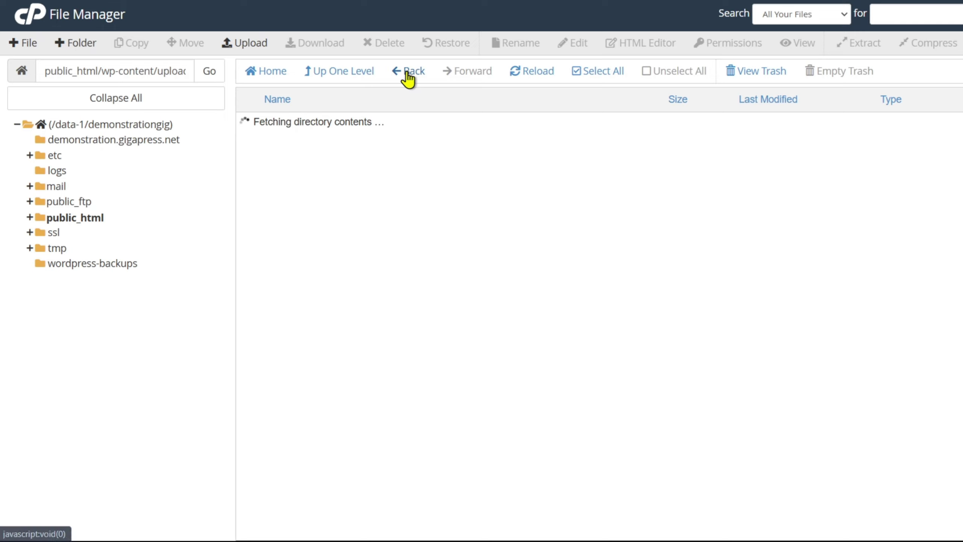